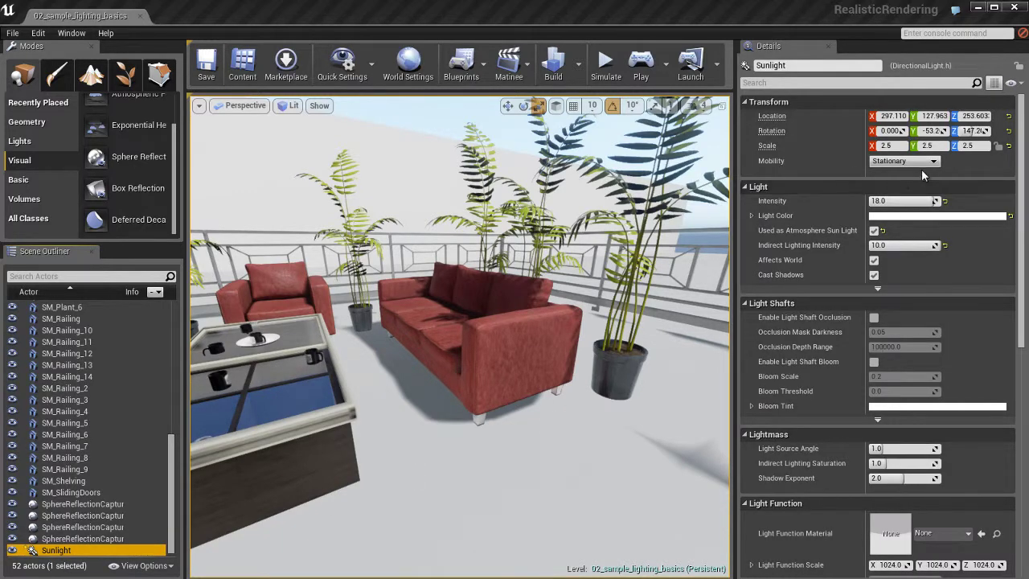
Examine the shadows that the couch, potted plants and railing cast on the terrace floor.
right_click_drag(563, 415, 602, 443)
key("w")
key("s")
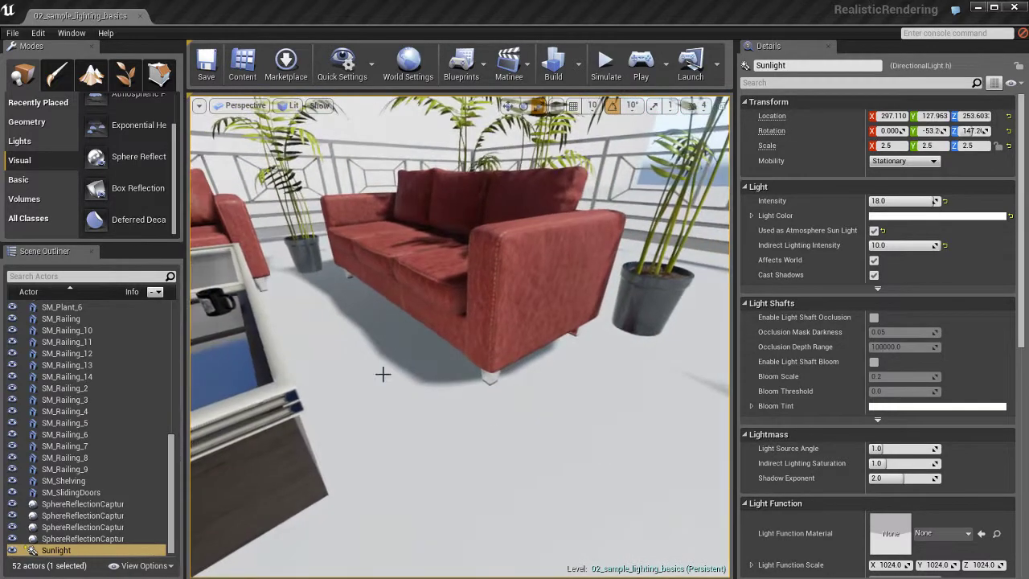
right_click_drag(550, 383, 595, 385)
key("w")
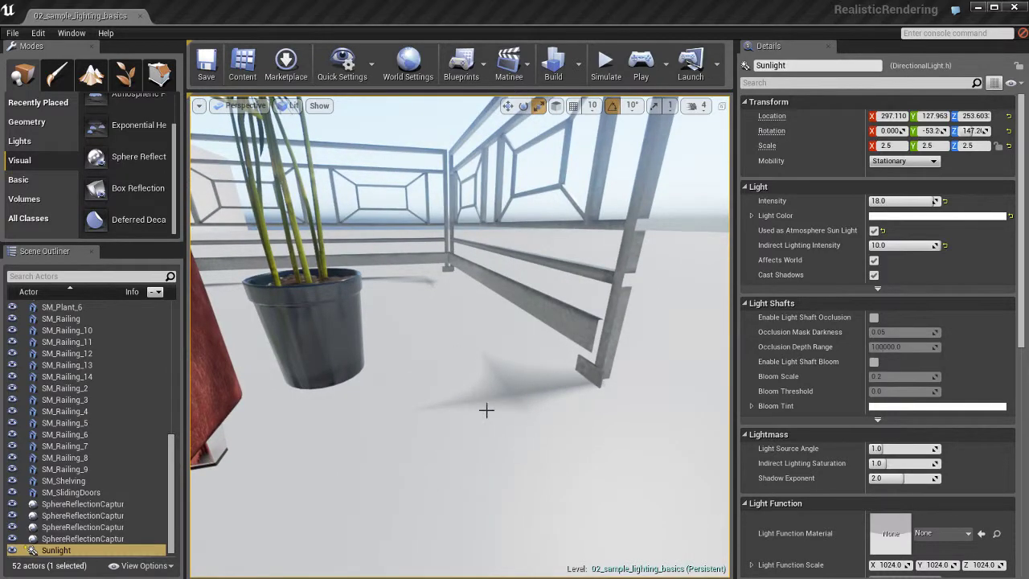
key("s")
right_click_drag(487, 410, 211, 477)
key("w")
key("w")
key("a")
key("s")
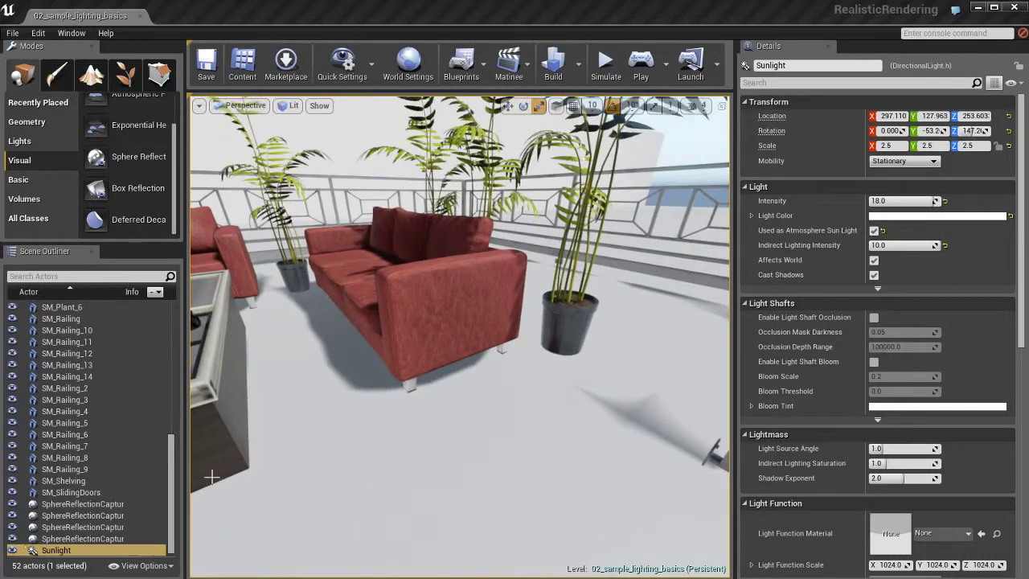
key("a")
right_click_drag(498, 463, 531, 444)
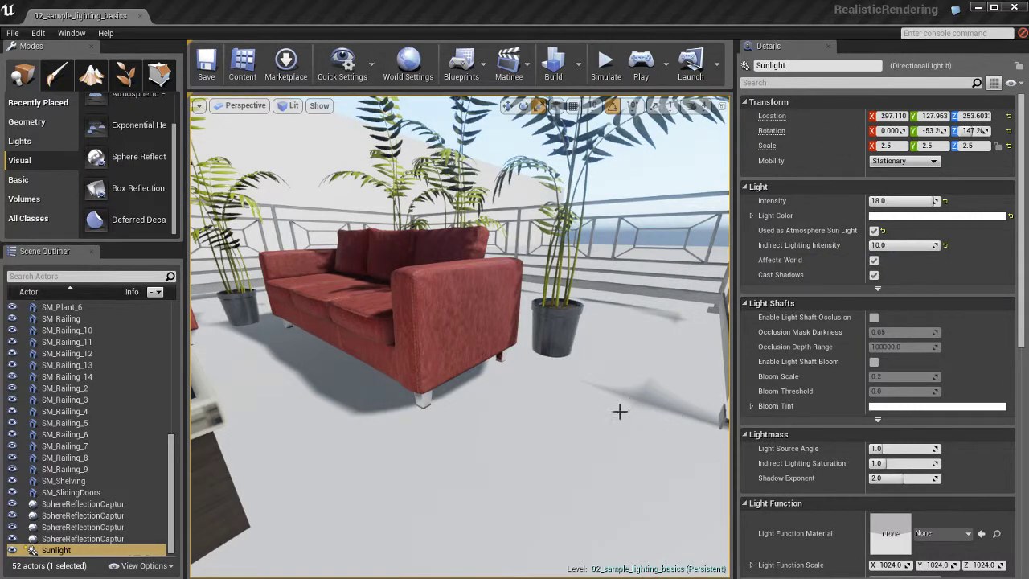
right_click_drag(649, 386, 598, 407)
key("d")
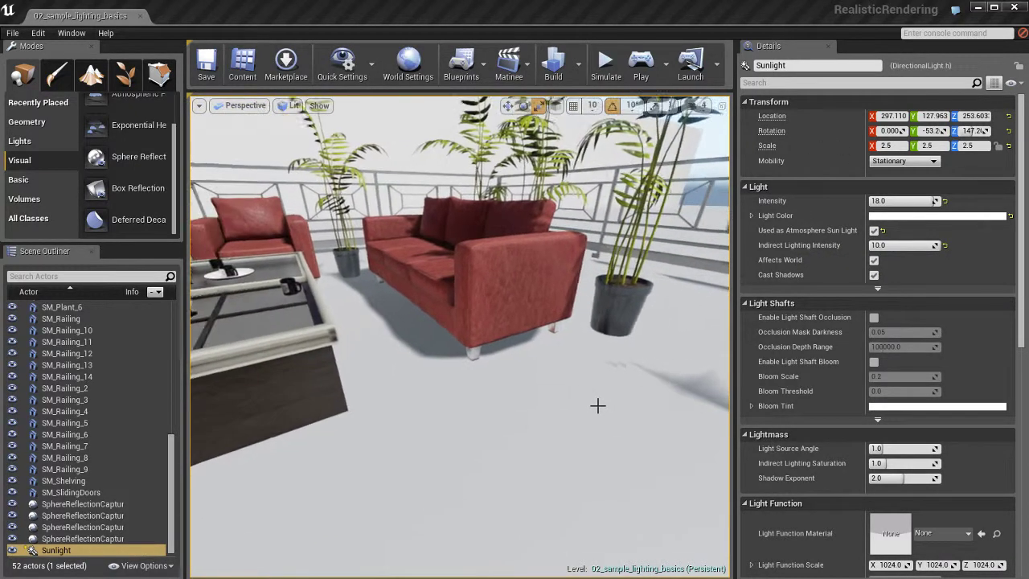
right_click_drag(555, 452, 625, 439)
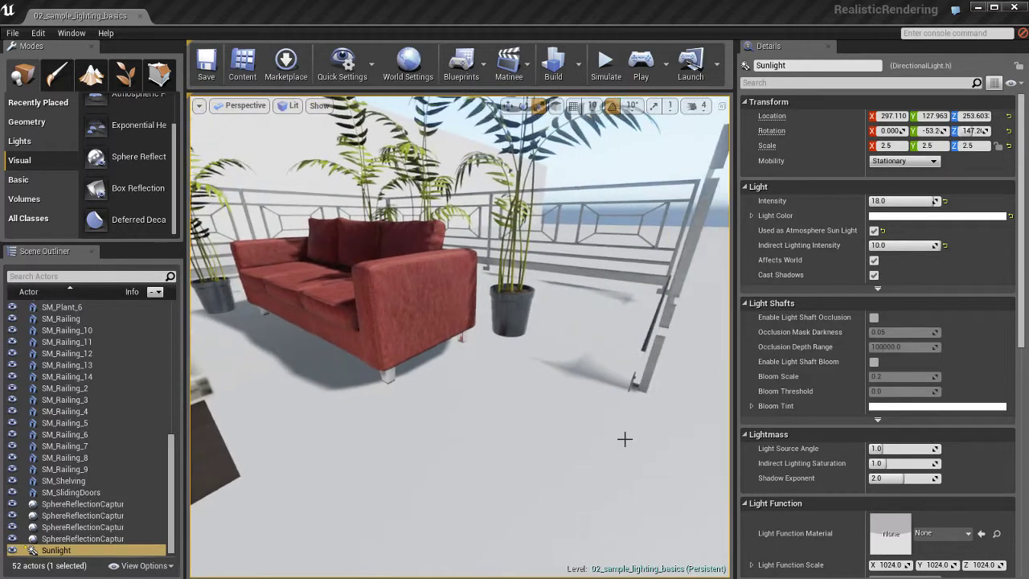
Set the floor brush's lightmap resolution to 16 and rebuild the lighting.
left_click(523, 417)
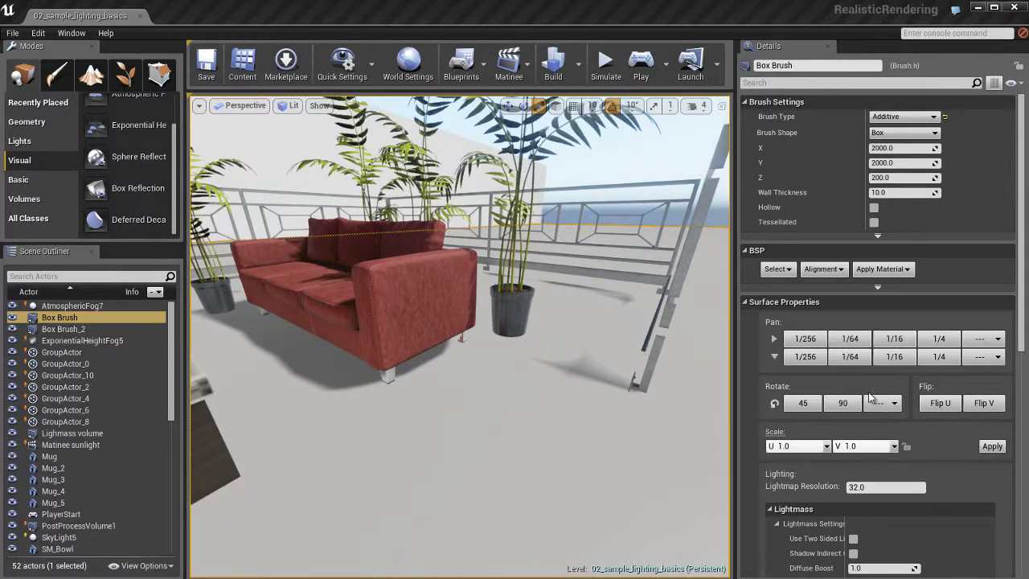
scroll(770, 196, "down", 4)
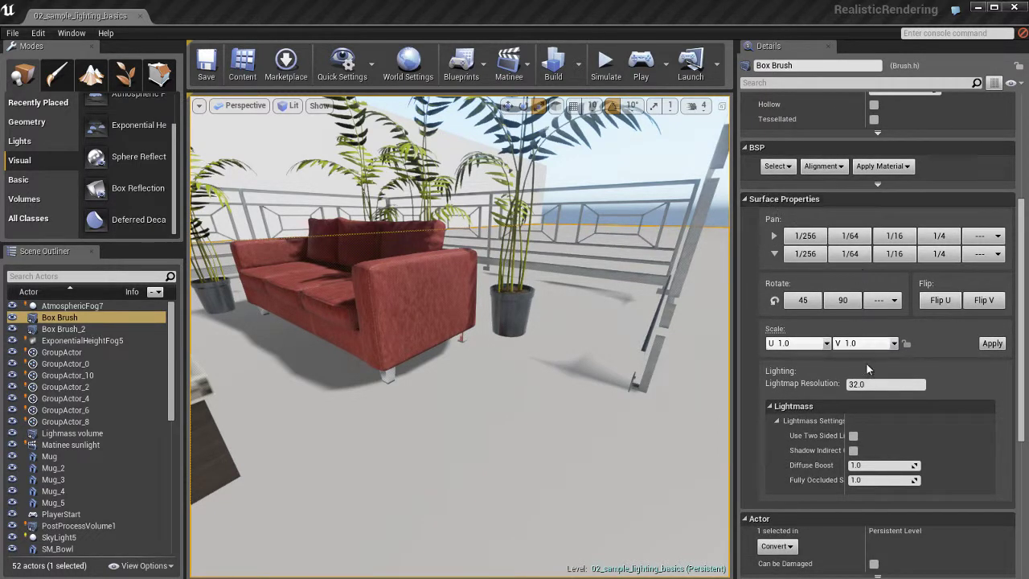
left_click(860, 384)
left_click(901, 386)
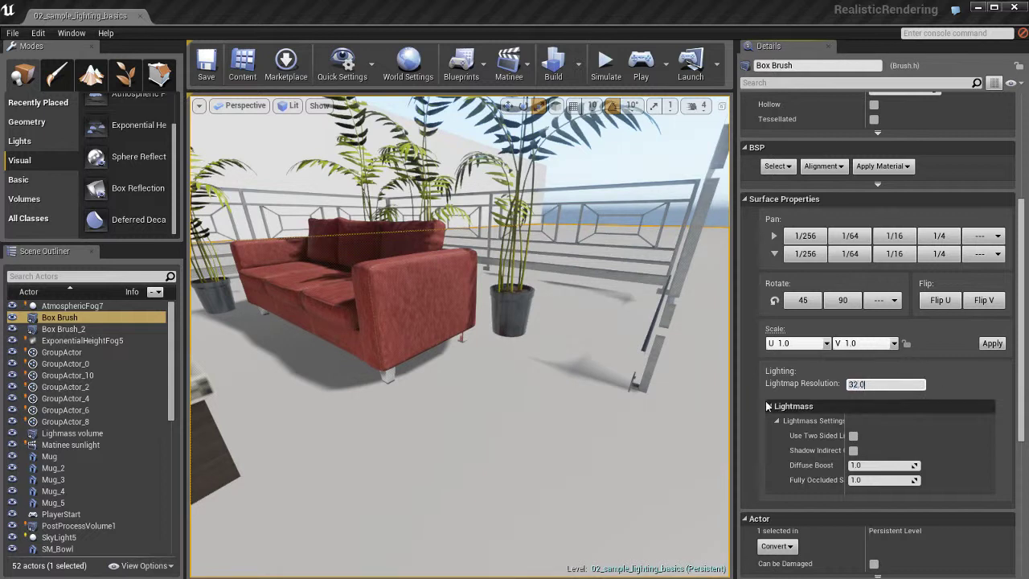
double_click(916, 384)
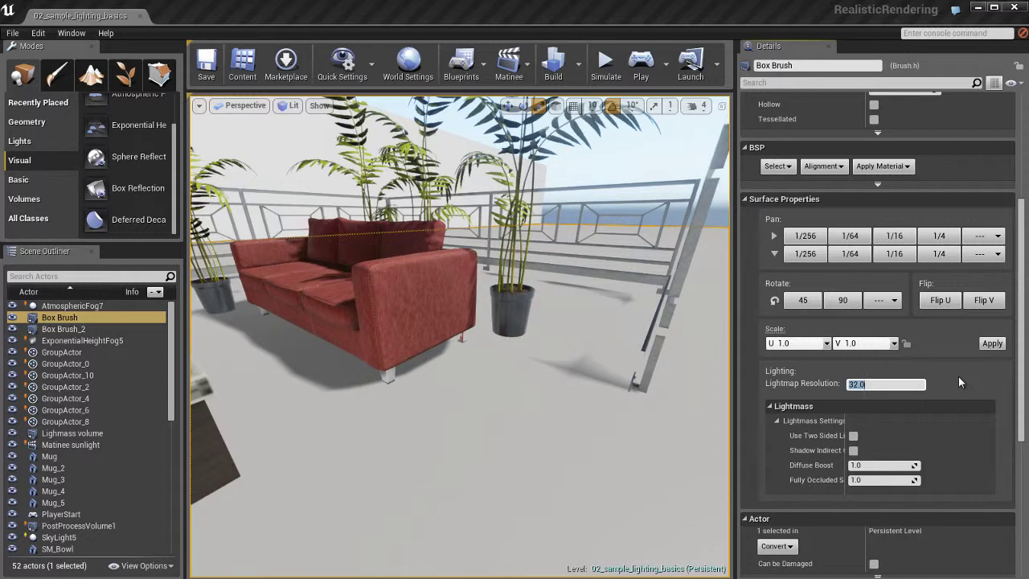
type("16")
key("Return")
right_click_drag(576, 384, 577, 379)
key("ctrl+shift+semicolon")
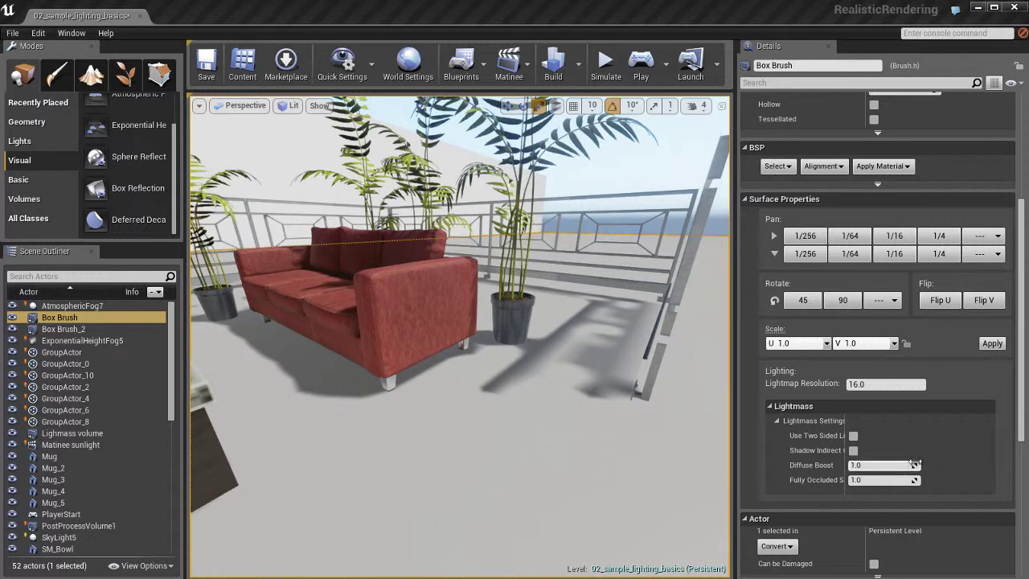
Set the floor brush's lightmap resolution to 4 and rebuild the lighting.
left_click(879, 384)
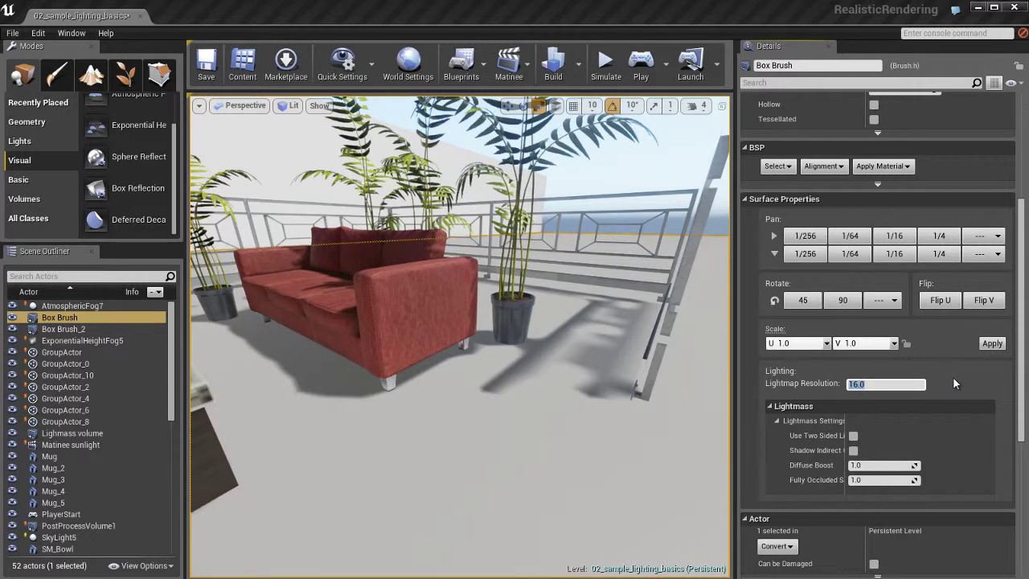
type("4")
key("Return")
right_click_drag(563, 412, 562, 413)
key("ctrl+shift+semicolon")
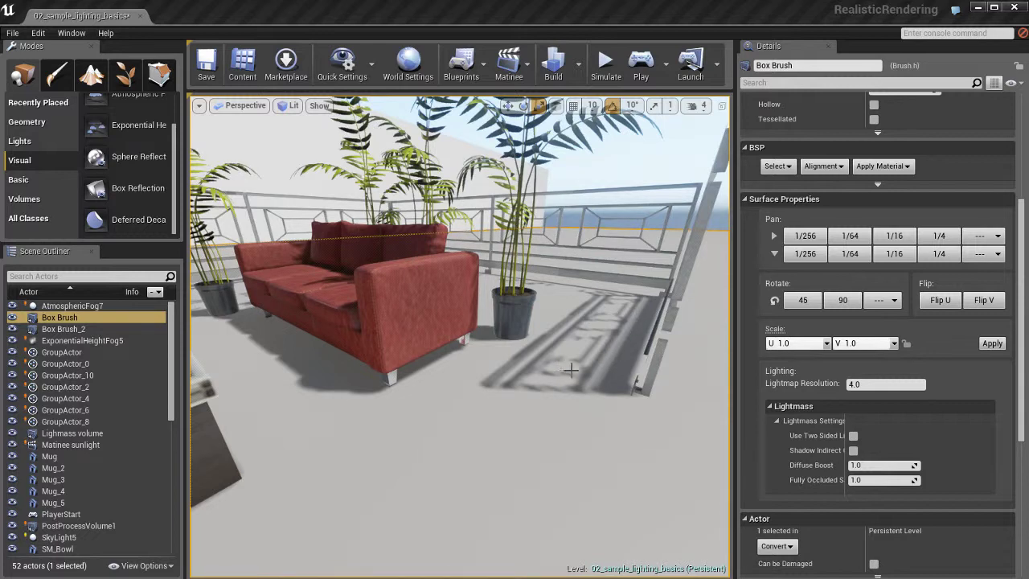
Select the three-seat couch SM_Couch_2 and open its SM_Couch mesh for editing.
right_click_drag(548, 444, 492, 451)
scroll(492, 450, "up", 5)
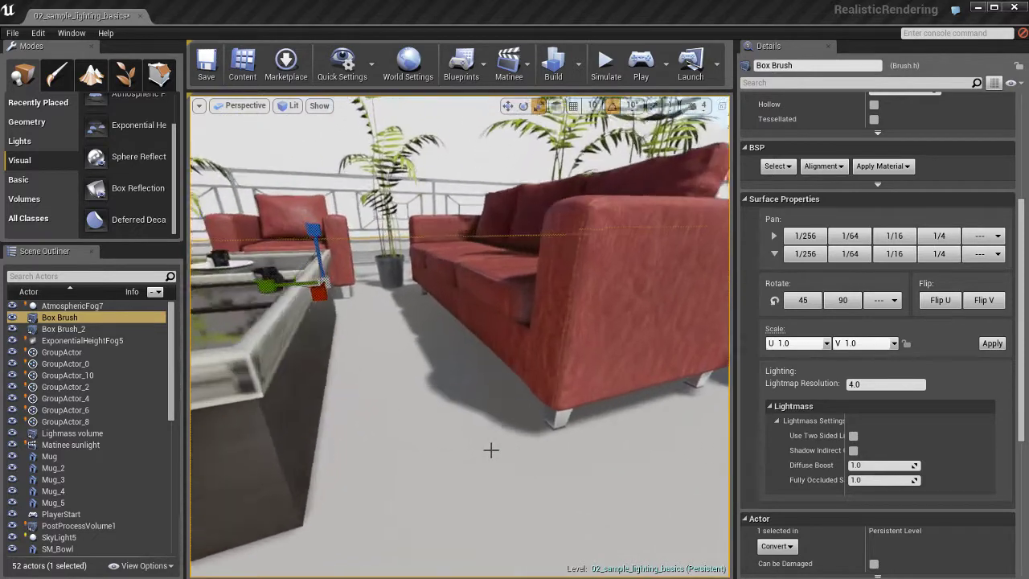
scroll(555, 448, "down", 5)
right_click_drag(555, 448, 643, 455)
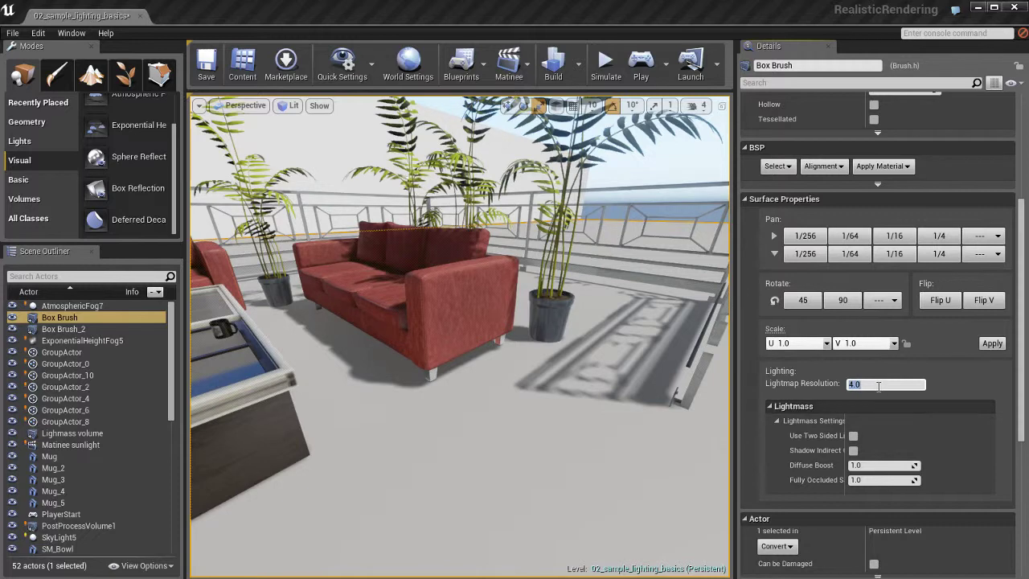
right_click_drag(591, 420, 619, 451)
left_click(484, 374)
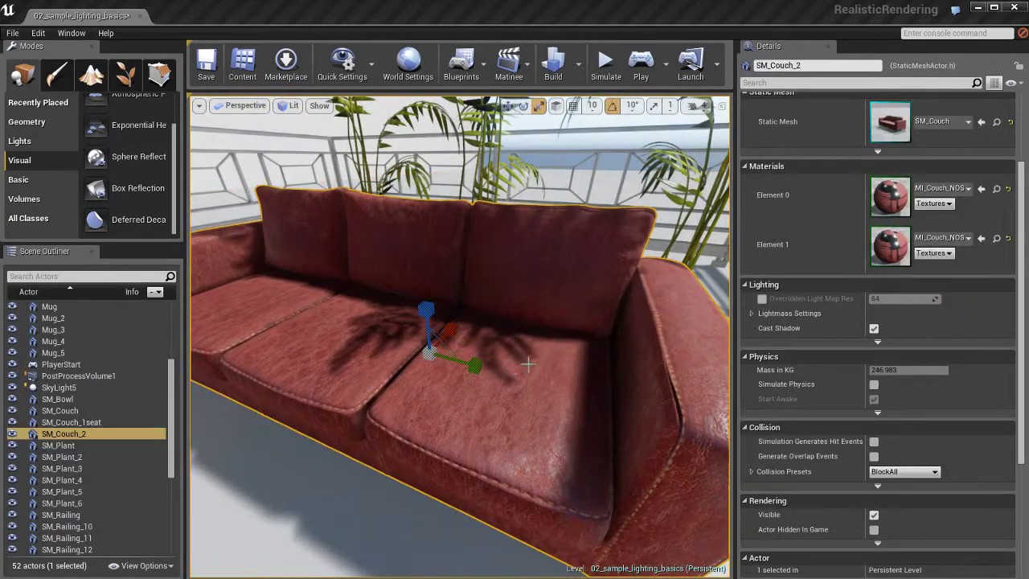
right_click(490, 256)
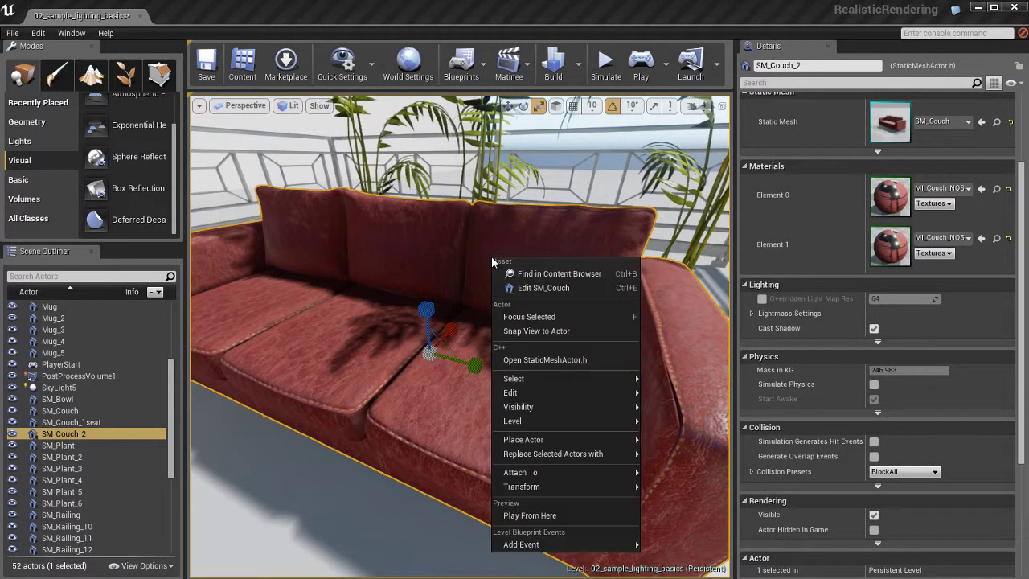
left_click(574, 288)
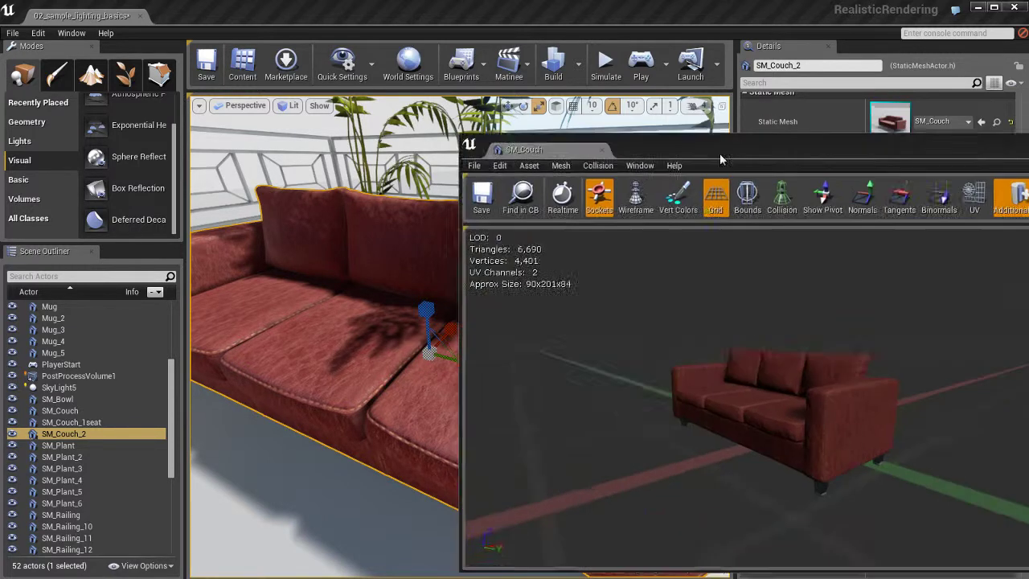
Set the SM_Couch mesh's light map resolution to 32, rebuild the lighting and deselect the couch.
left_click_drag(723, 154, 411, 61)
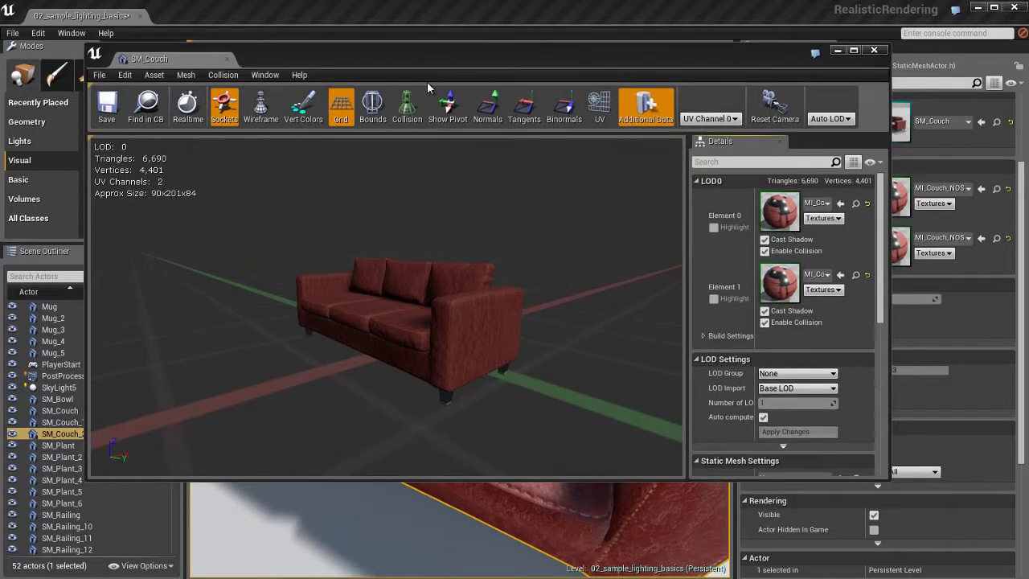
left_click_drag(391, 283, 513, 332)
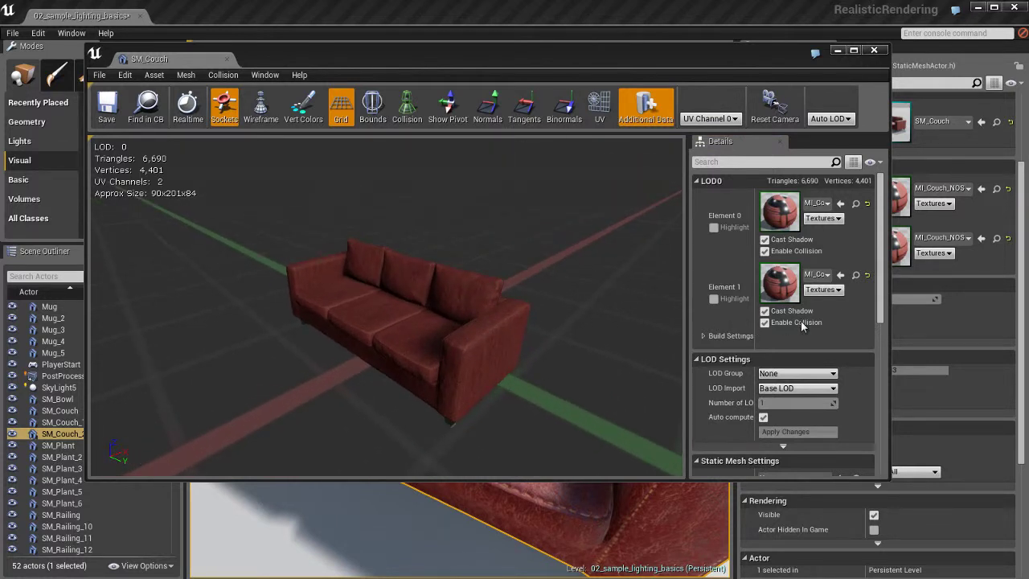
scroll(820, 322, "down", 5)
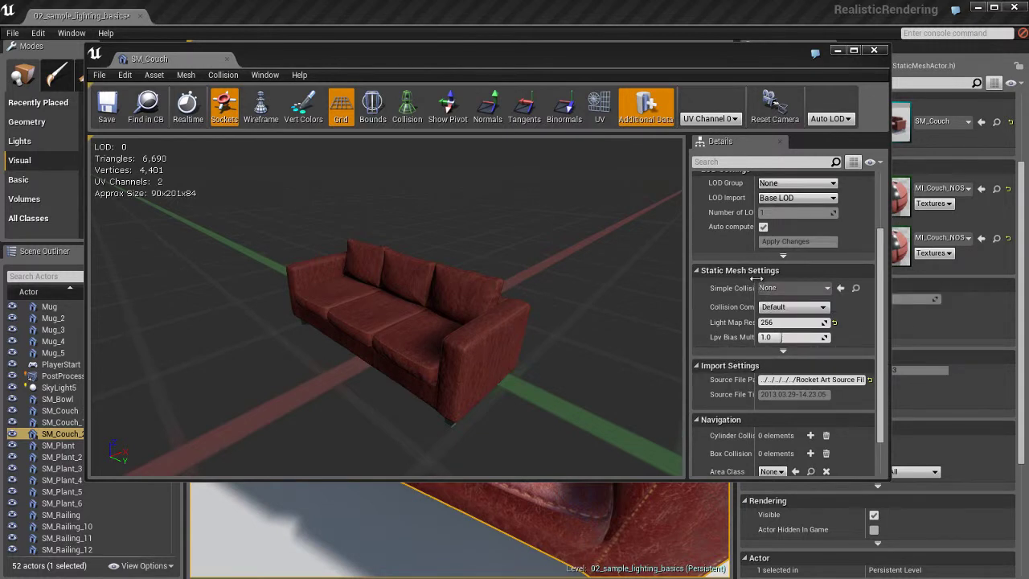
left_click_drag(756, 280, 792, 280)
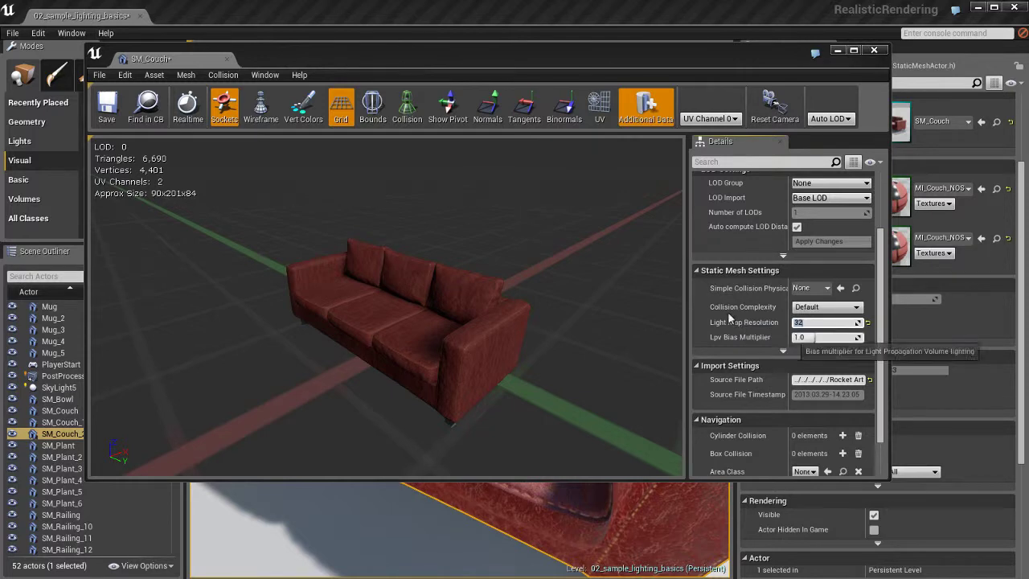
left_click_drag(273, 60, 1028, 91)
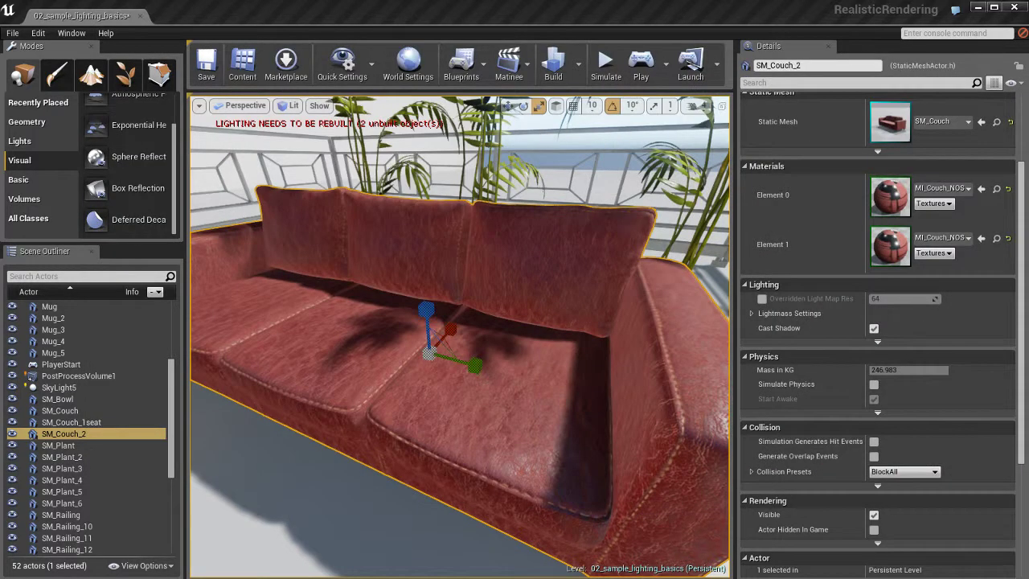
scroll(539, 298, "up", 2)
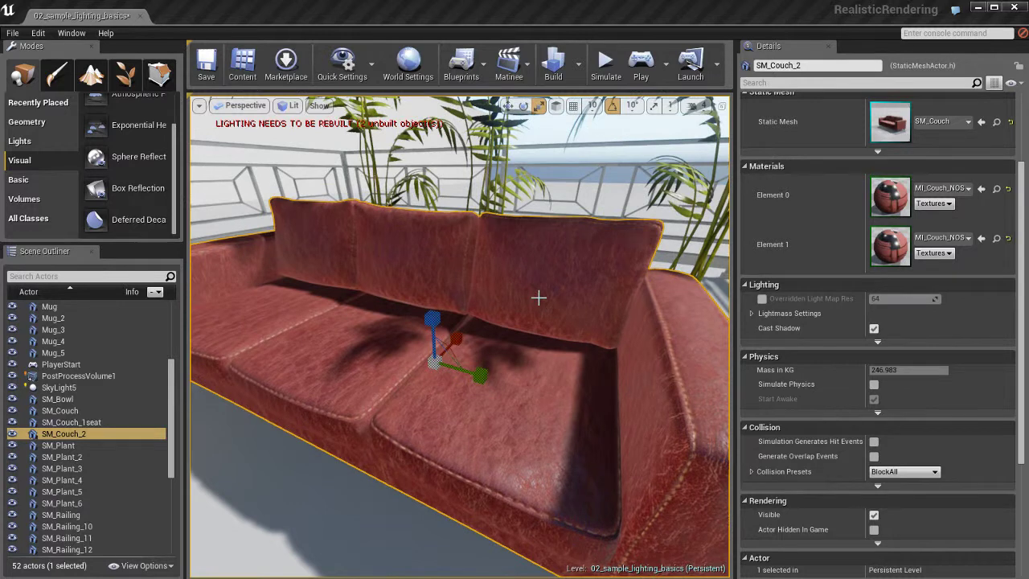
key("ctrl+shift+semicolon")
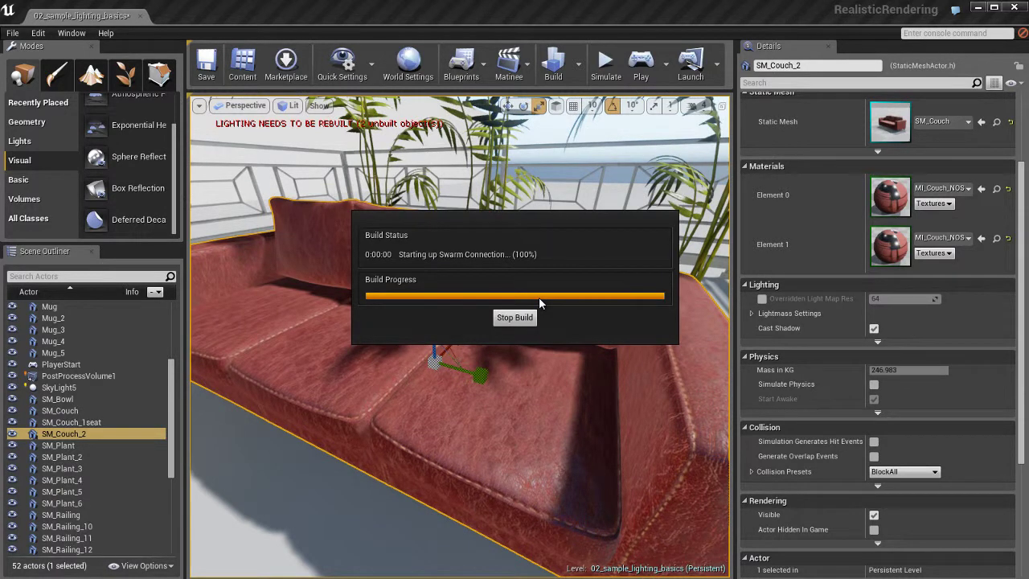
right_click_drag(509, 330, 503, 333)
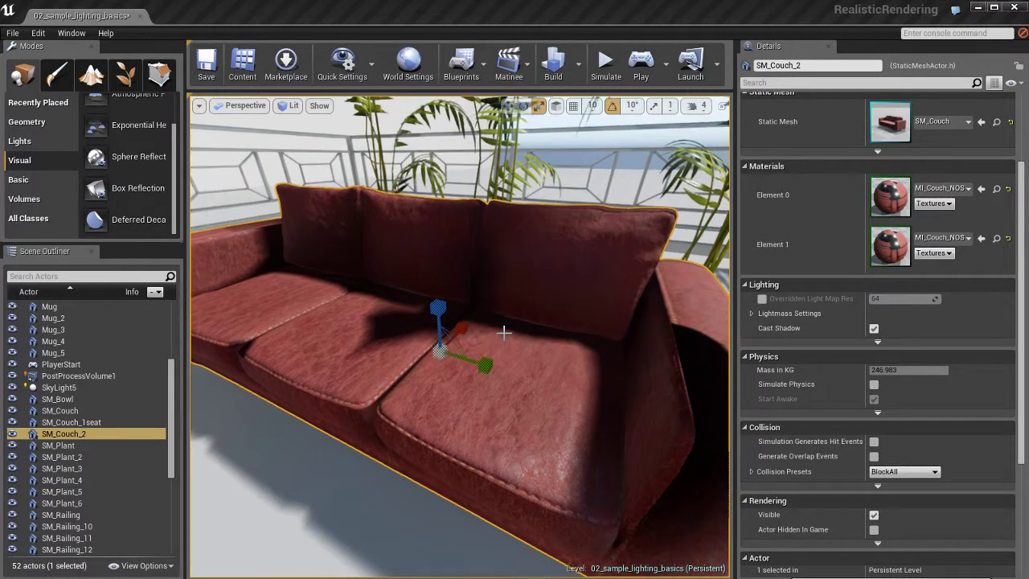
key("Escape")
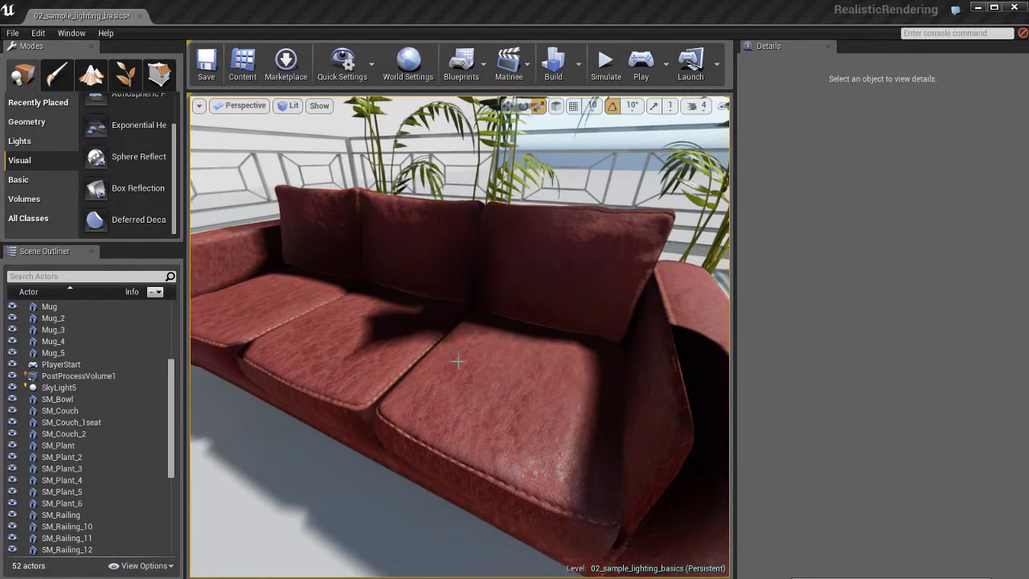
Override the light map resolution of SM_Couch_2 with 256 and rebuild the lighting.
mouse_move(459, 361)
right_mouse_down()
mouse_move(507, 361)
mouse_move(402, 350)
mouse_move(461, 349)
right_mouse_up()
scroll(460, 349, "down", 4)
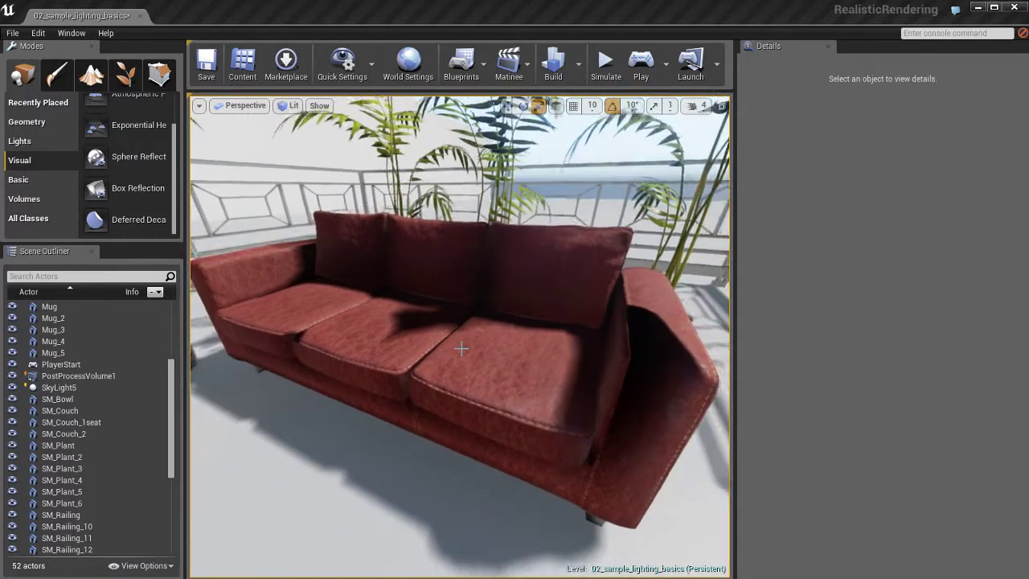
scroll(462, 351, "up", 2)
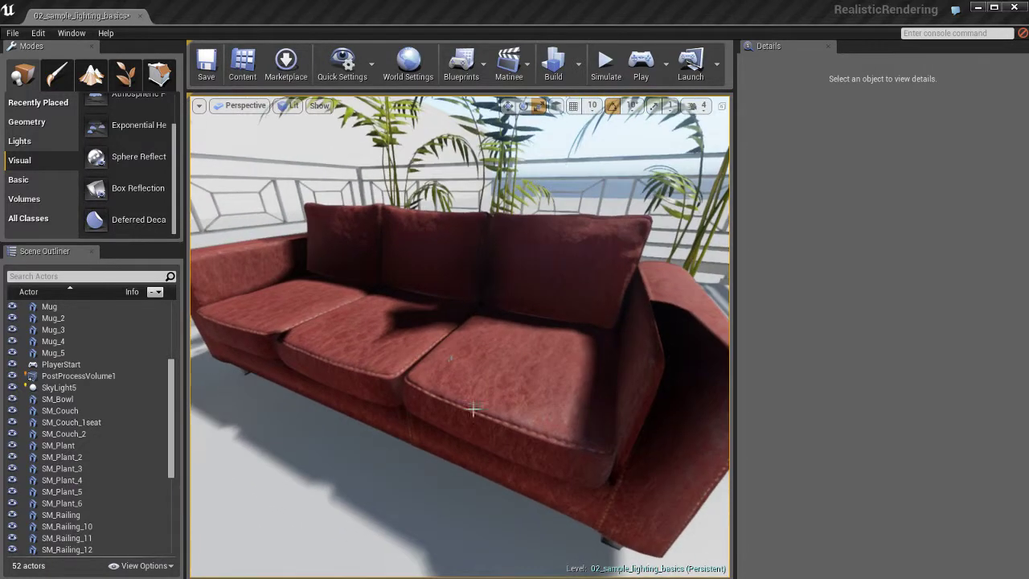
left_click(473, 348)
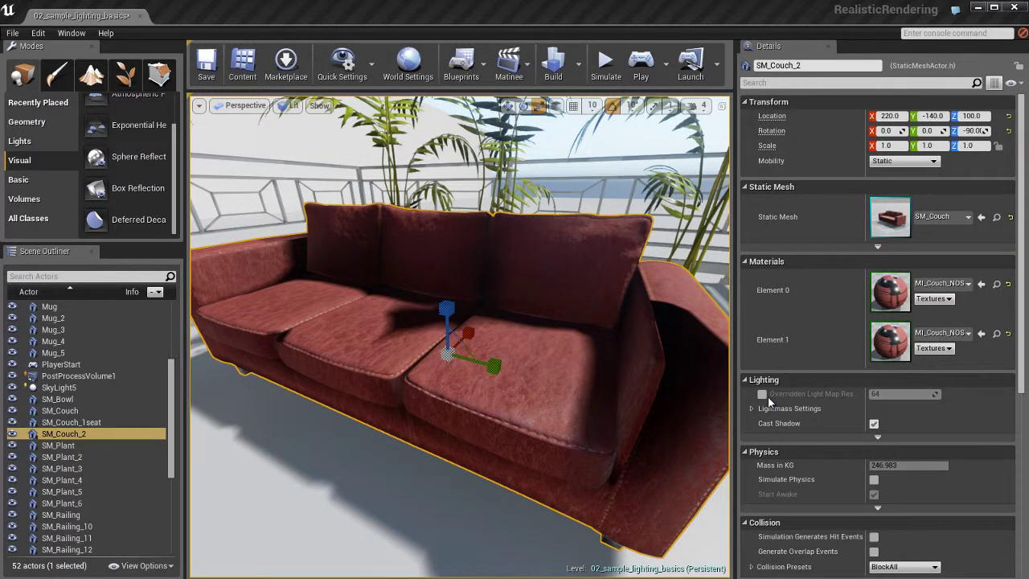
left_click(765, 395)
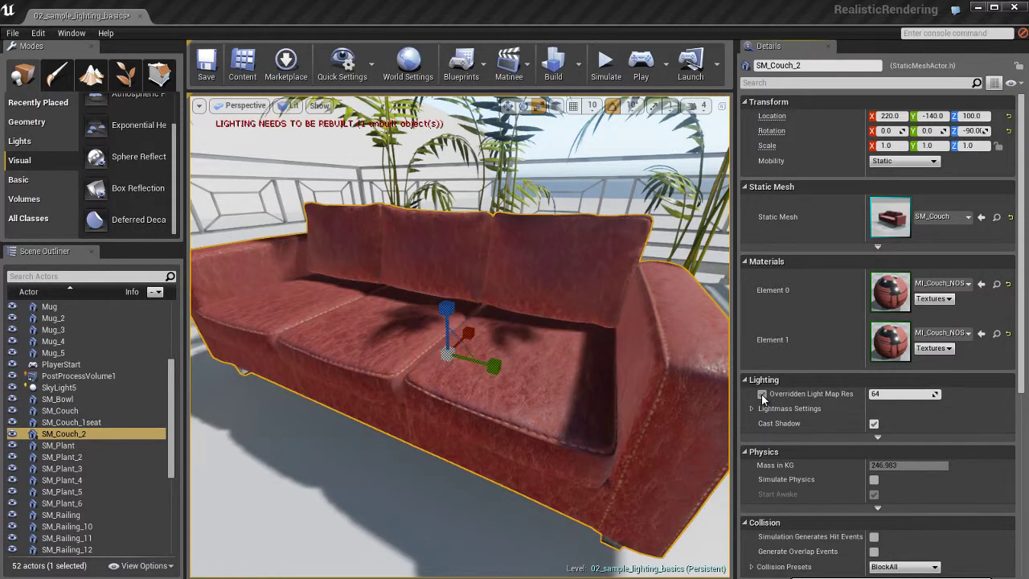
left_click(920, 395)
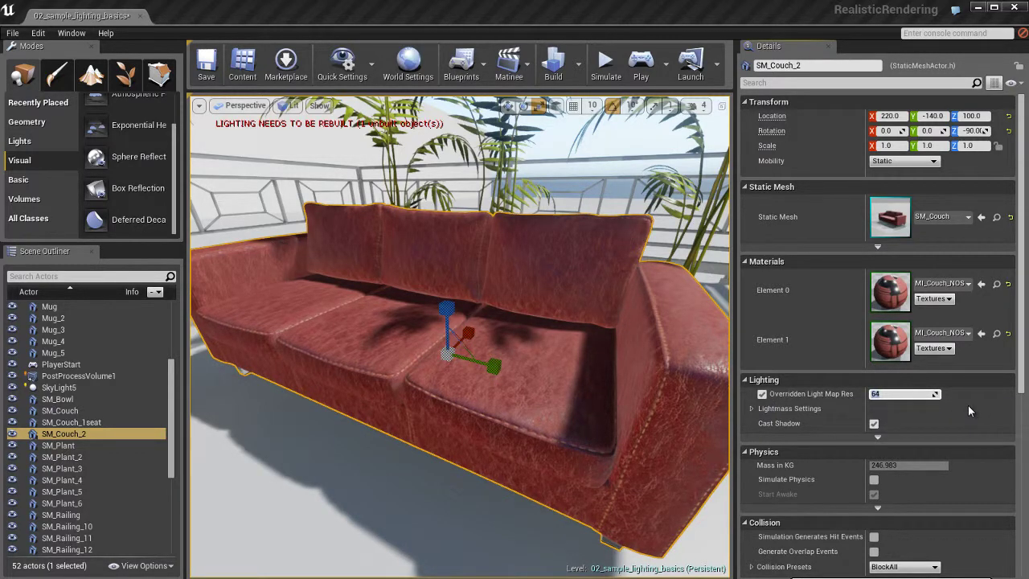
type("256")
key("Return")
right_click_drag(558, 338, 566, 331)
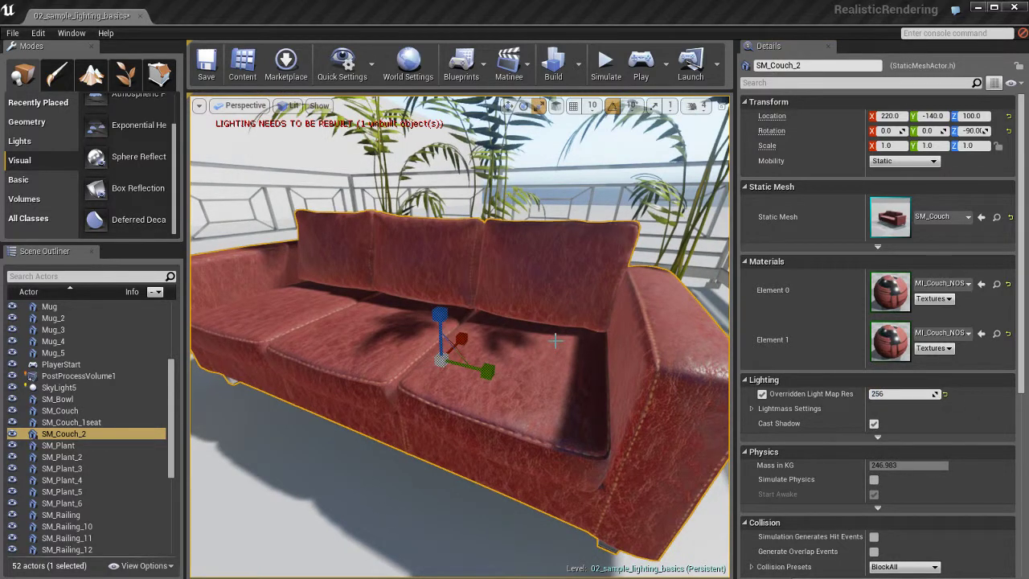
key("ctrl+shift+semicolon")
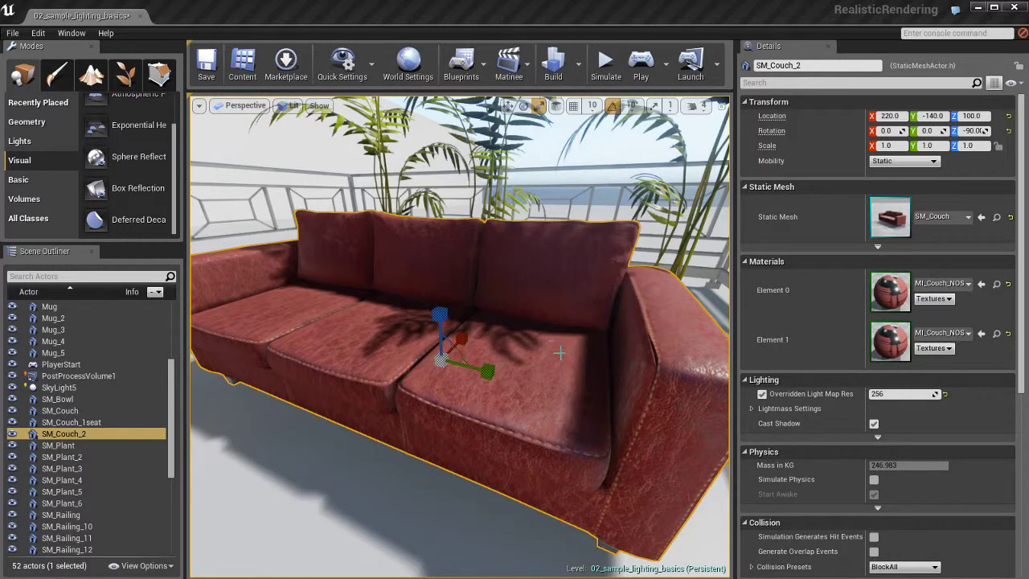
Inspect the plant shadows on the couch and its light map setting, and select the floor brush to check its lightmap resolution.
left_click_drag(552, 394, 523, 367, "alt")
key("Escape")
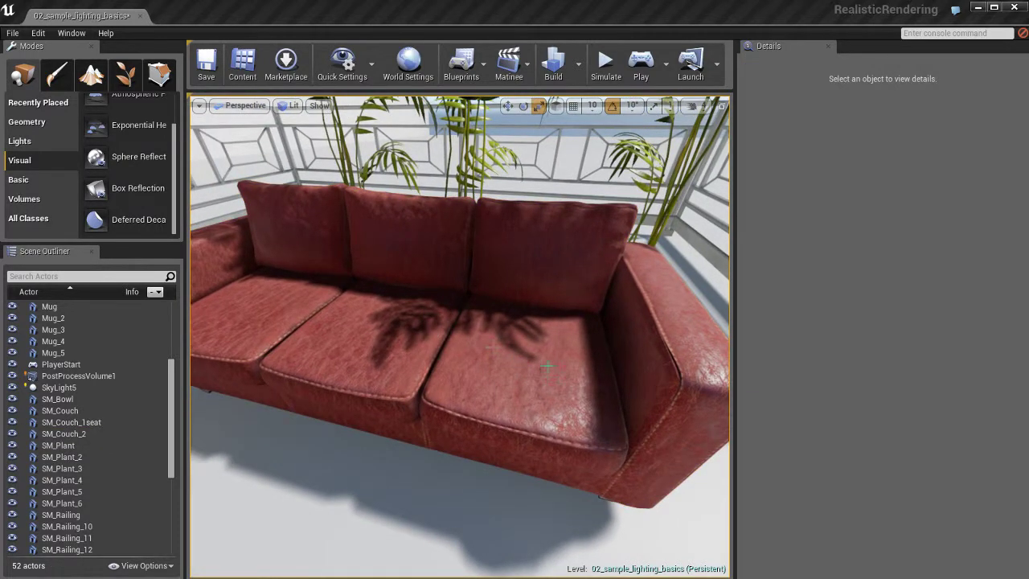
left_click(527, 346)
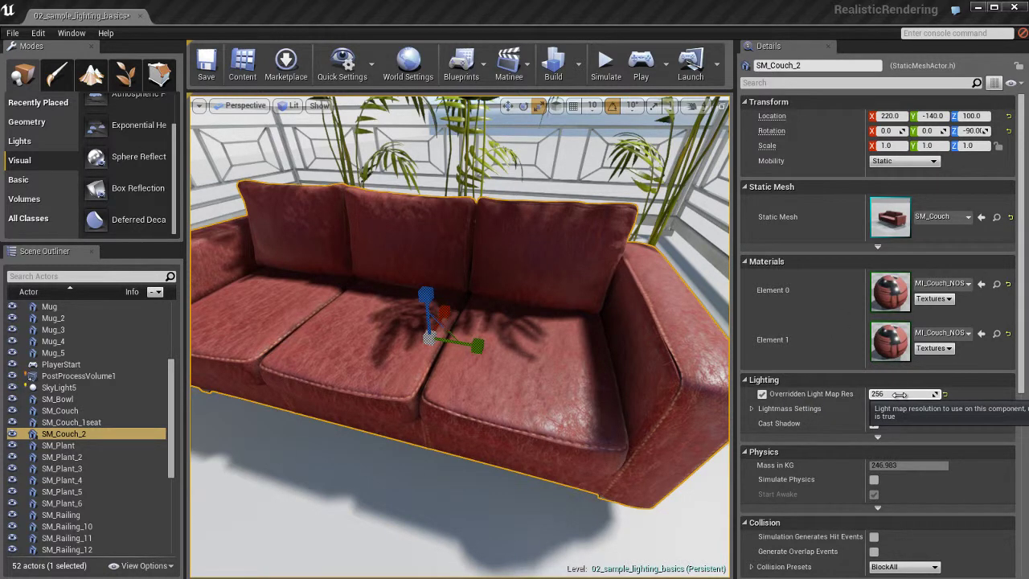
mouse_move(653, 374)
right_mouse_down()
mouse_move(552, 361)
mouse_move(490, 432)
right_mouse_up()
left_click(490, 433)
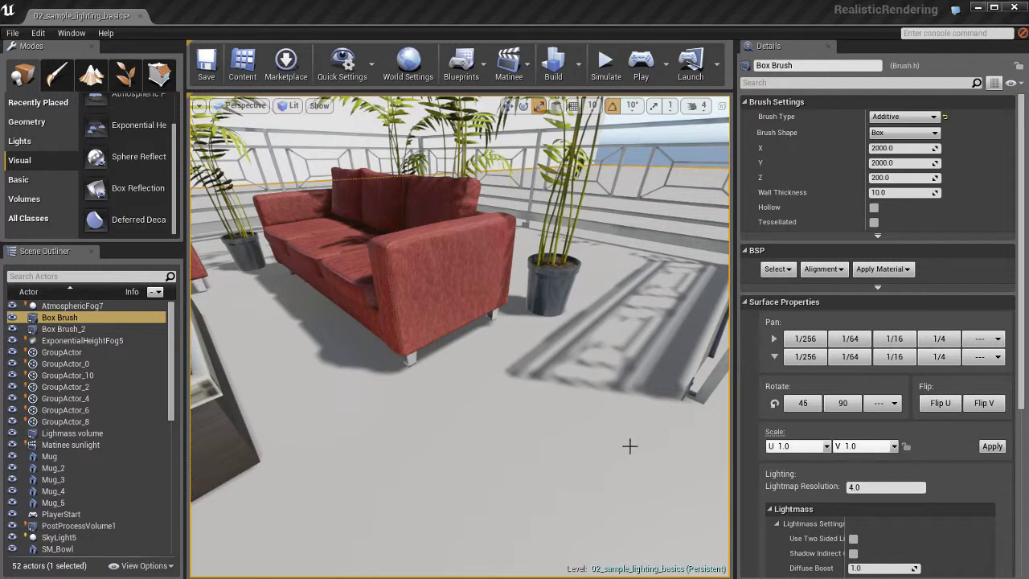
right_click_drag(575, 439, 632, 435)
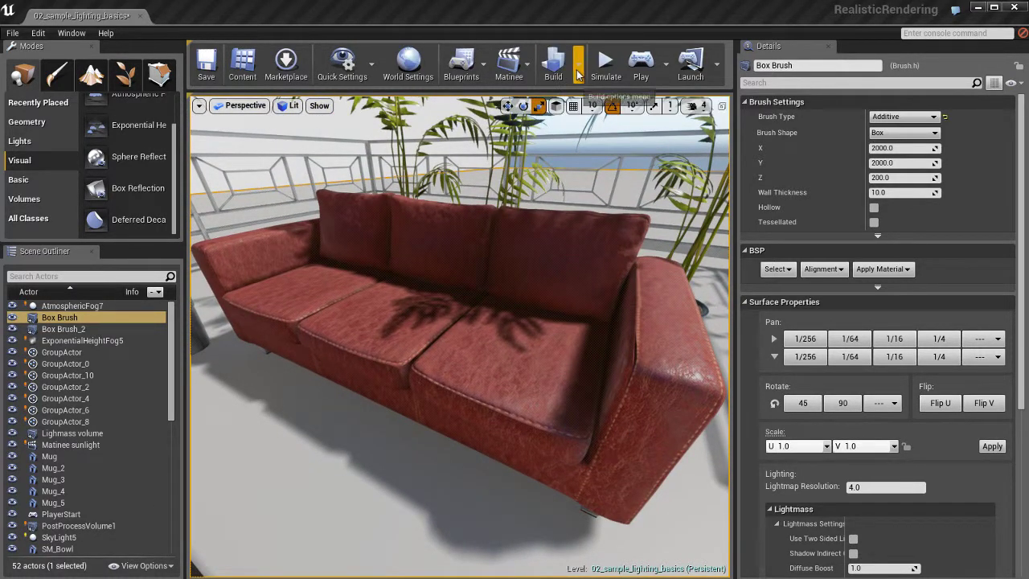
Look up the Production level among the lighting quality options for the build and view the couch and floor shadows.
left_click(578, 73)
mouse_move(636, 115)
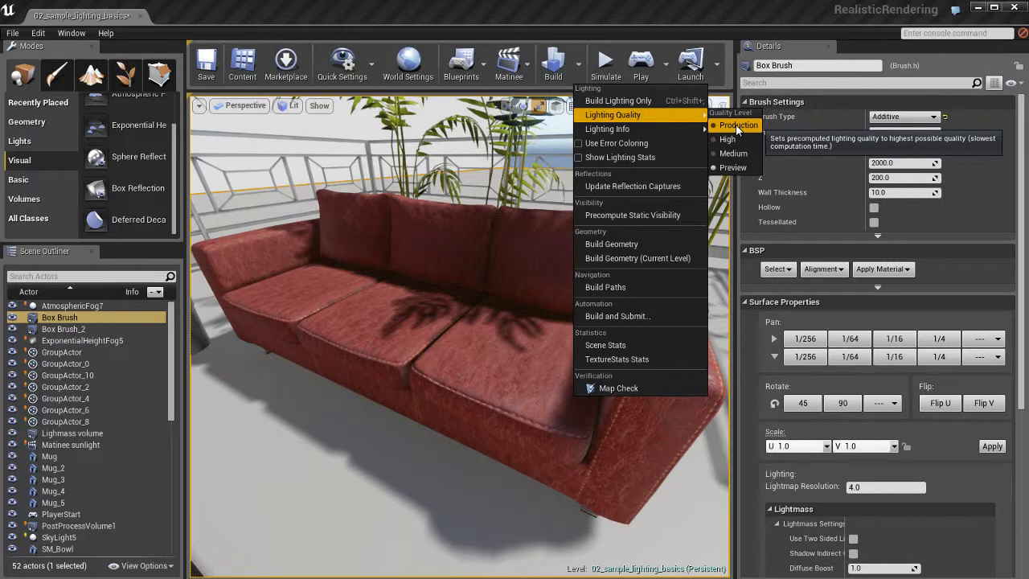
right_click_drag(485, 251, 514, 252)
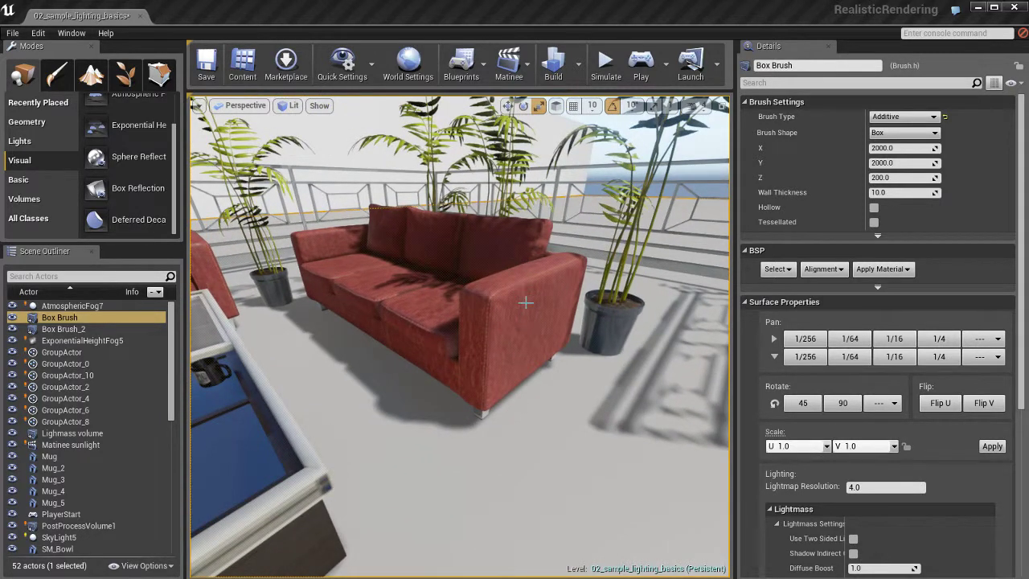